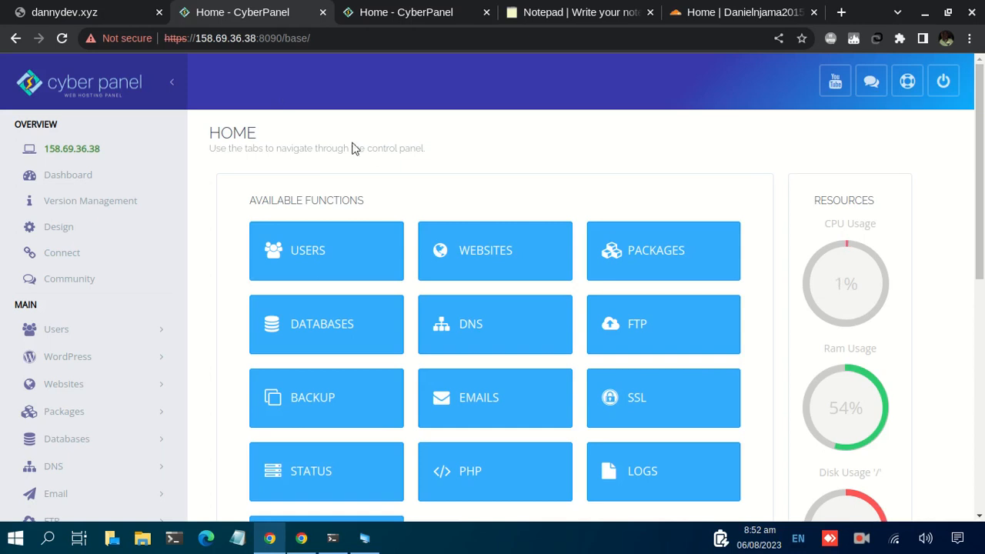
Check the page currently served at dannydev.xyz and look over the functions on the CyberPanel home page
left_click(86, 17)
left_click(195, 152)
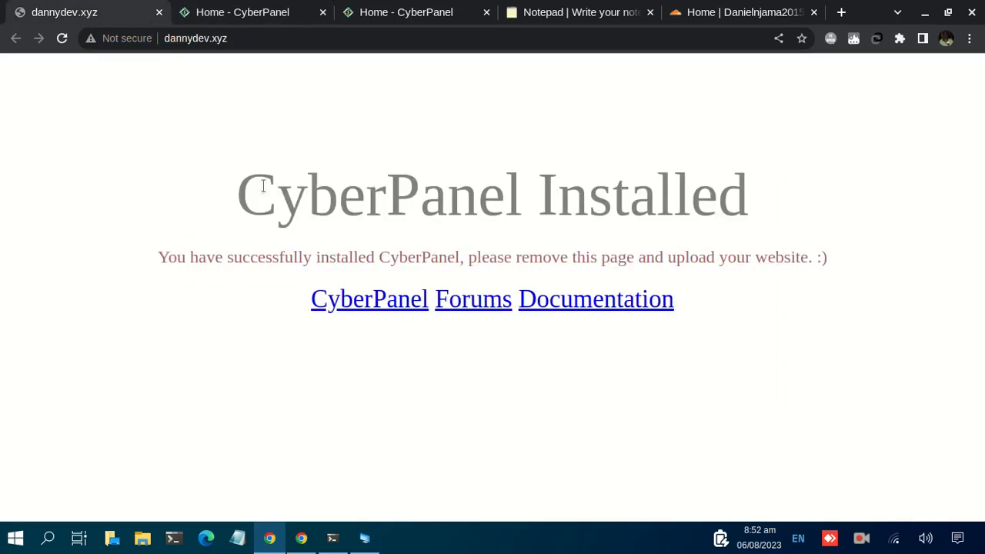
left_click(246, 16)
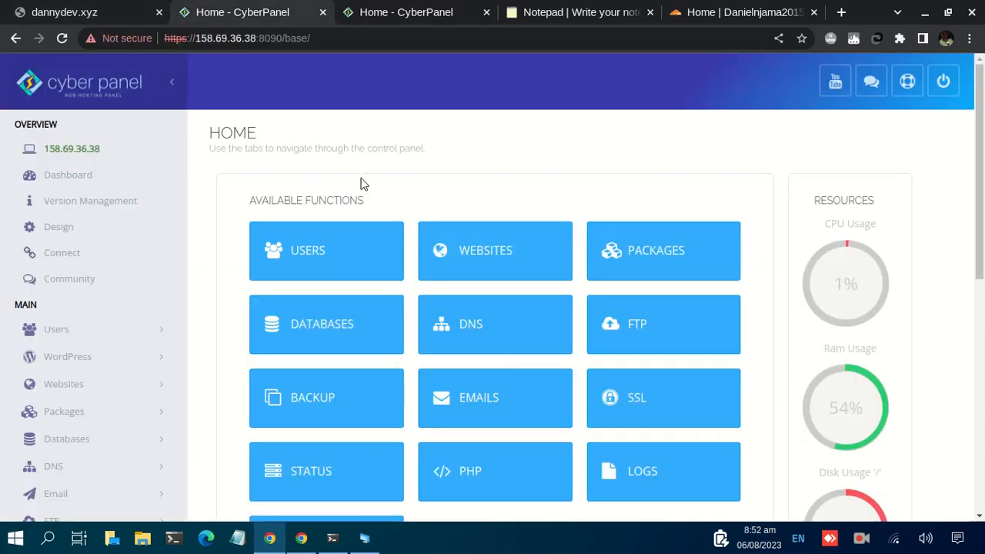
scroll(362, 182, "down", 1)
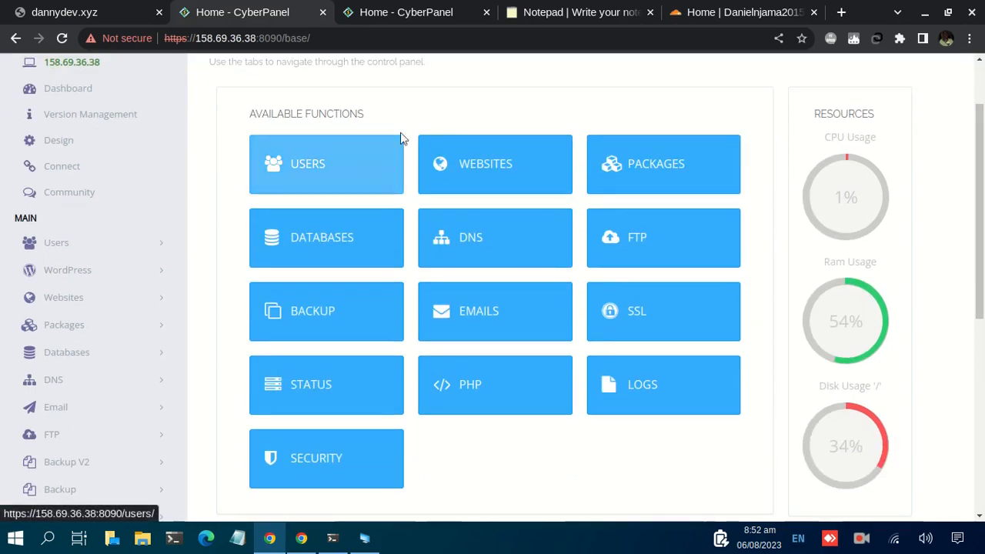
scroll(419, 126, "up", 1)
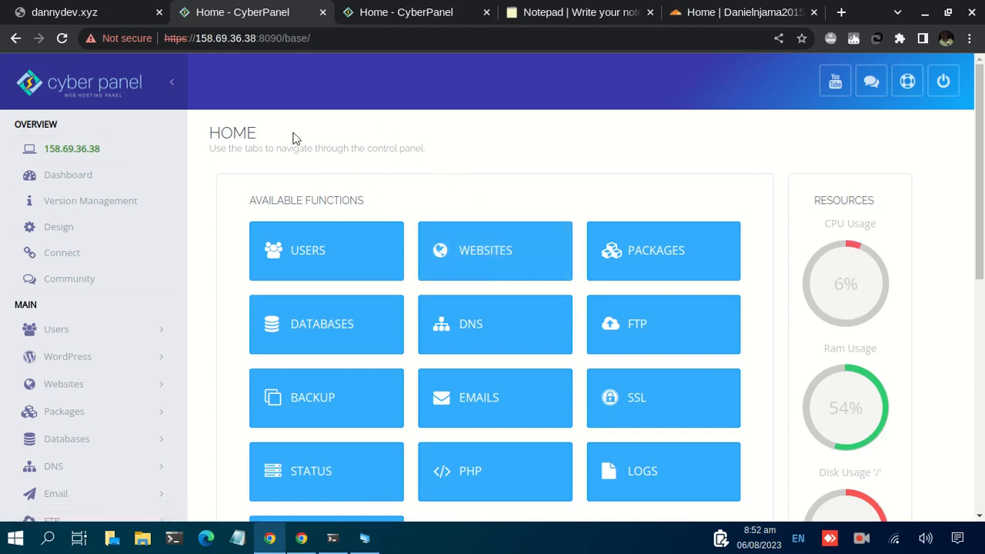
Open the management page of the dannydev.xyz website from the list of hosted websites
left_click(505, 254)
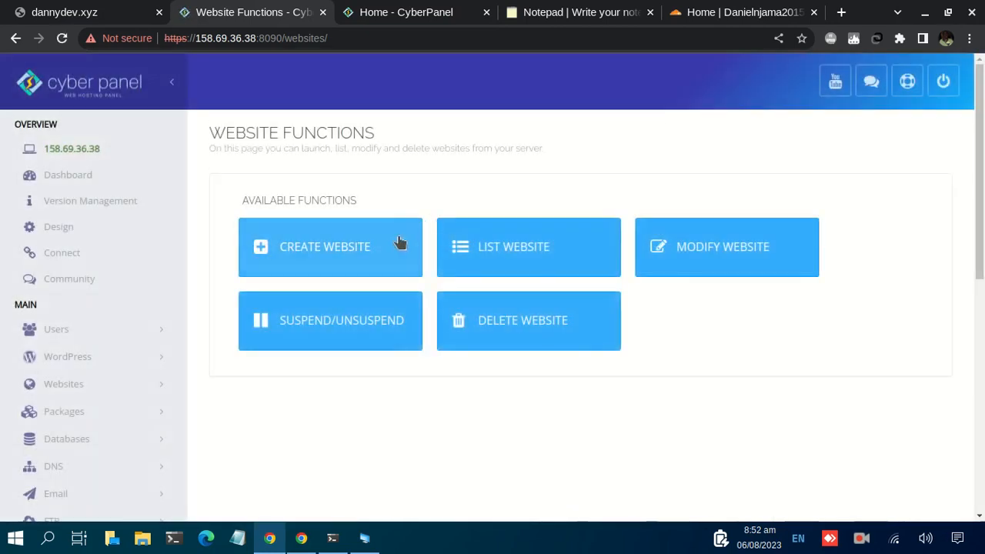
left_click(536, 256)
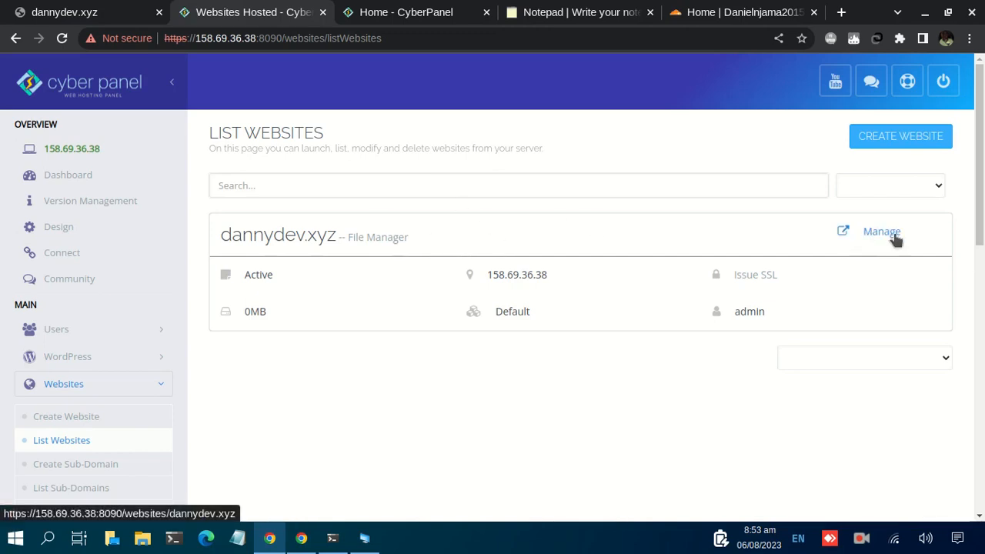
left_click(871, 239)
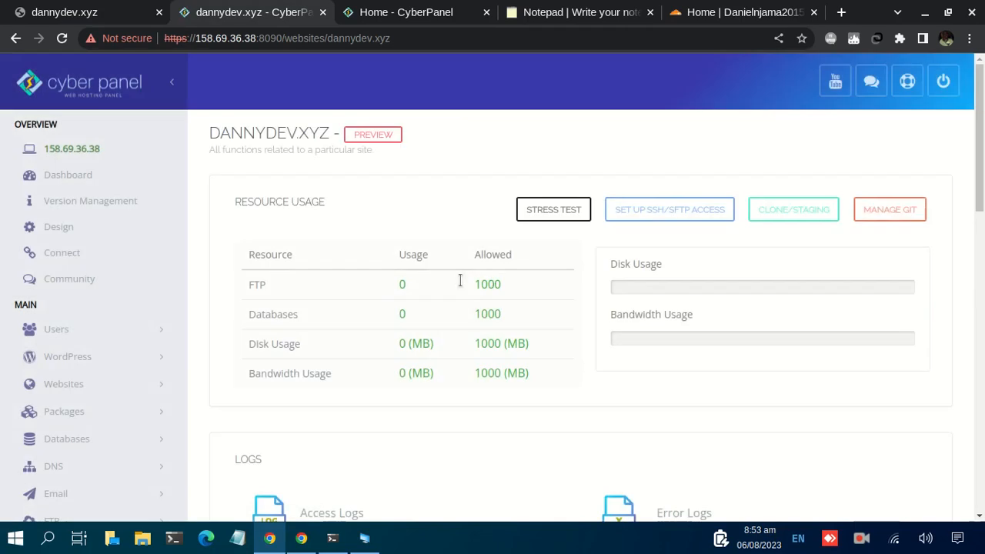
Open the WP + LSCache application installer for dannydev.xyz
scroll(382, 270, "down", 3)
scroll(385, 264, "up", 1)
scroll(388, 258, "down", 1)
scroll(393, 246, "down", 8)
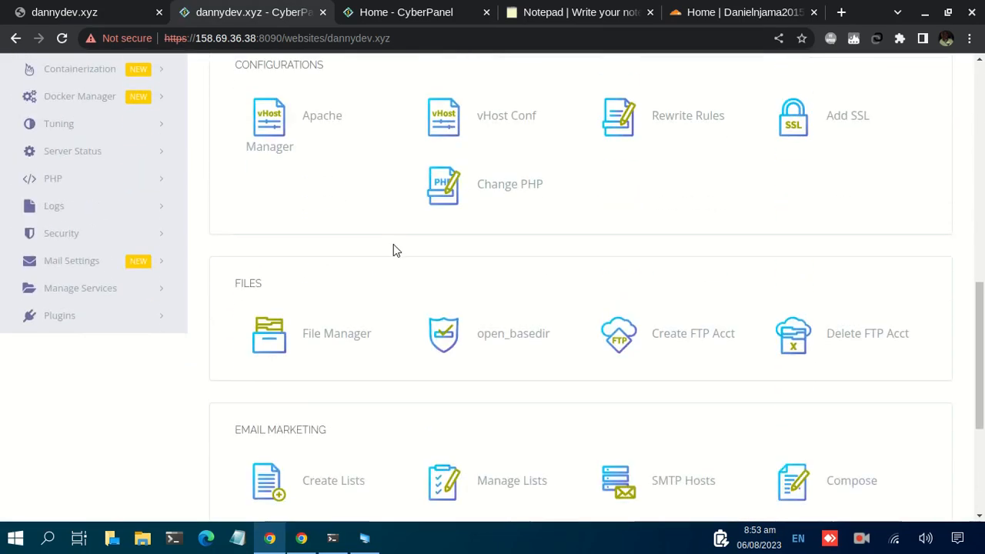
scroll(393, 250, "down", 1)
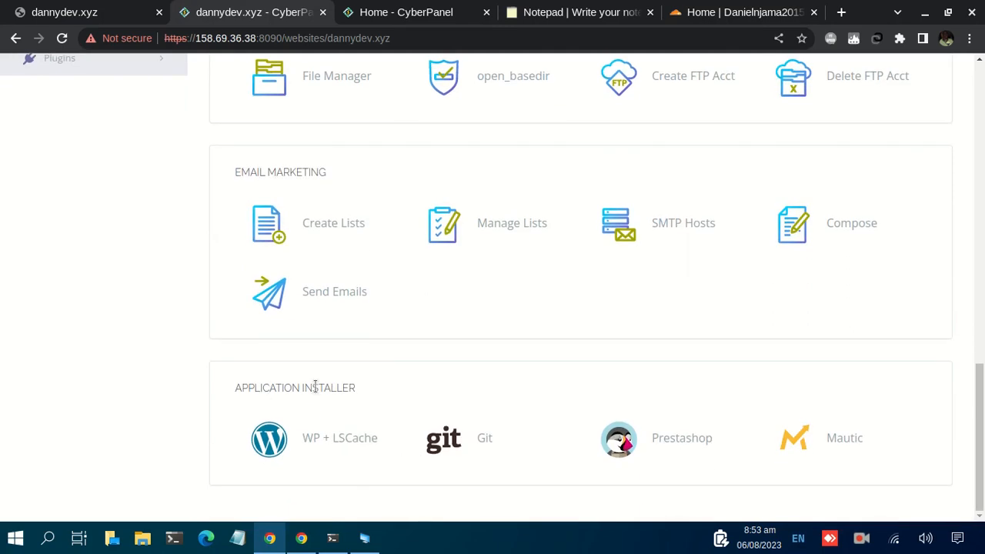
left_click(318, 444)
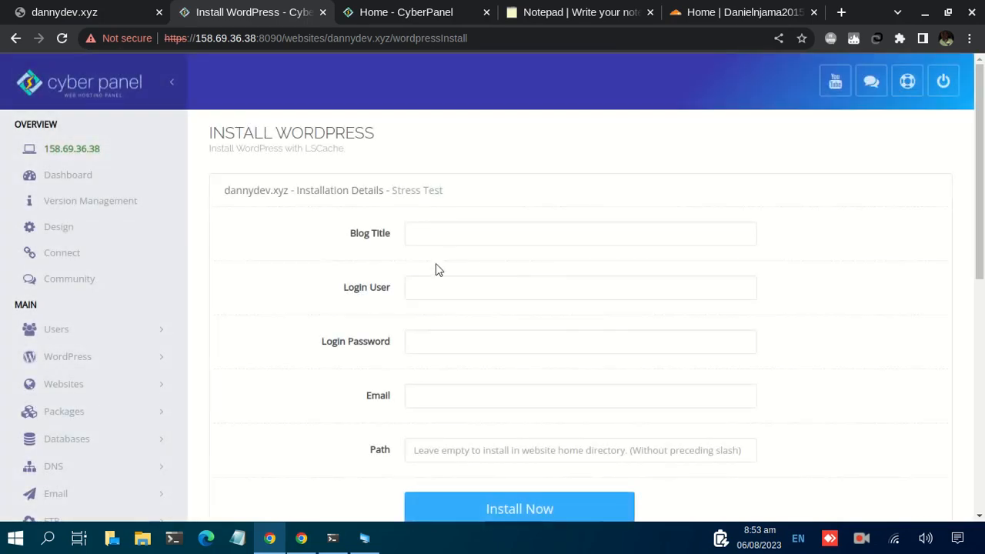
Enter Dynamic Technologies as the blog title and admin as the login user for the WordPress installation
scroll(483, 292, "down", 1)
scroll(485, 300, "up", 1)
left_click(410, 240)
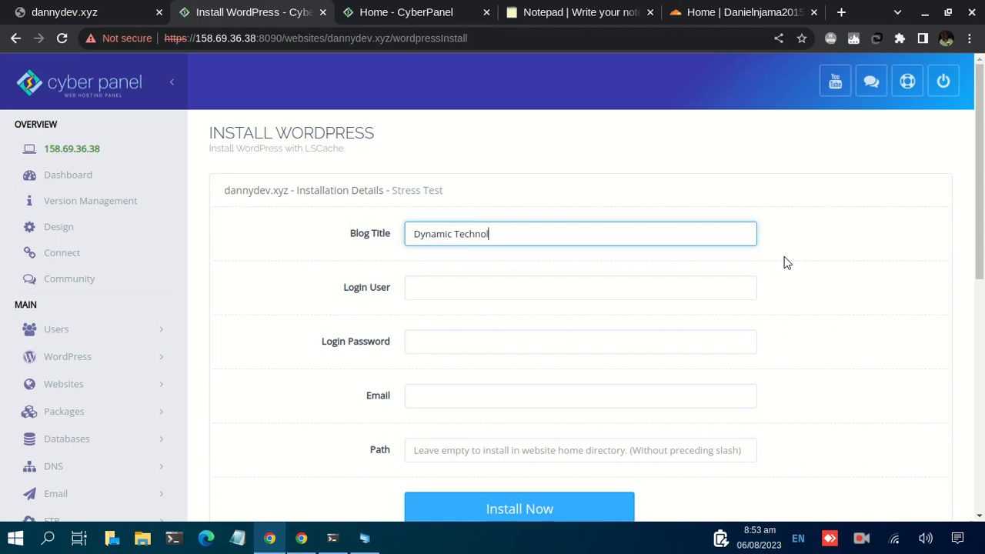
type("Dynamic Technologies")
left_click(547, 286)
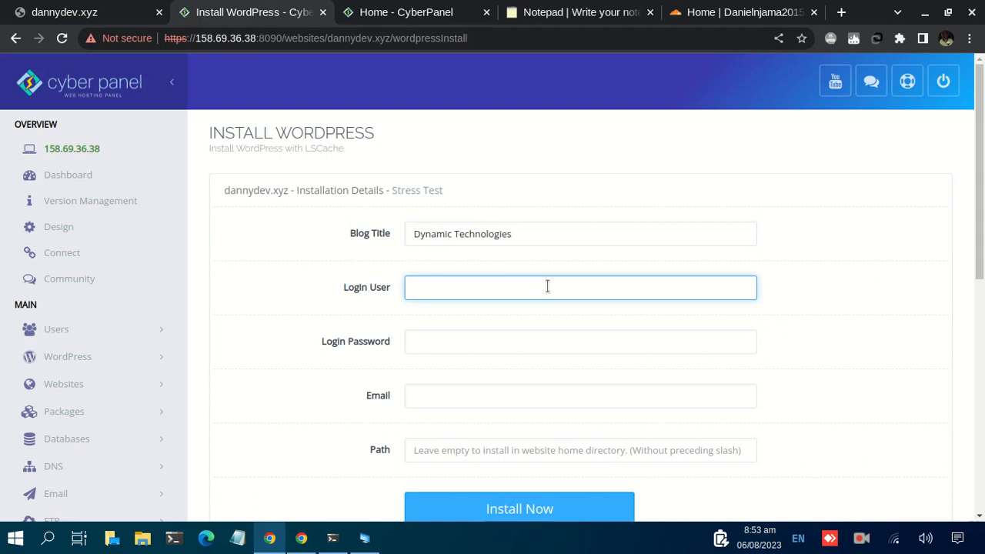
Enter the login password and the administrator's email for the WordPress installation, leaving the path empty
left_click(435, 346)
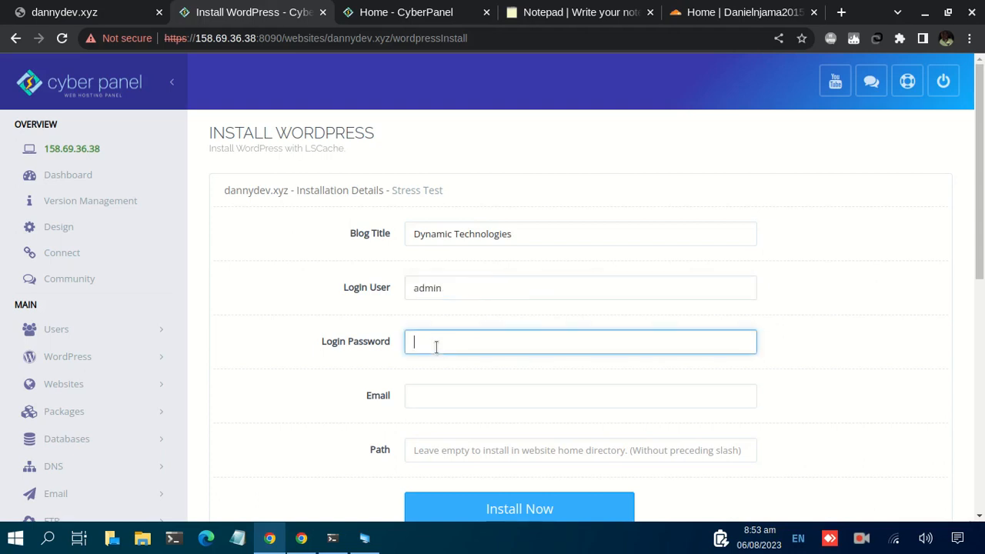
scroll(459, 333, "down", 1)
left_click(453, 309)
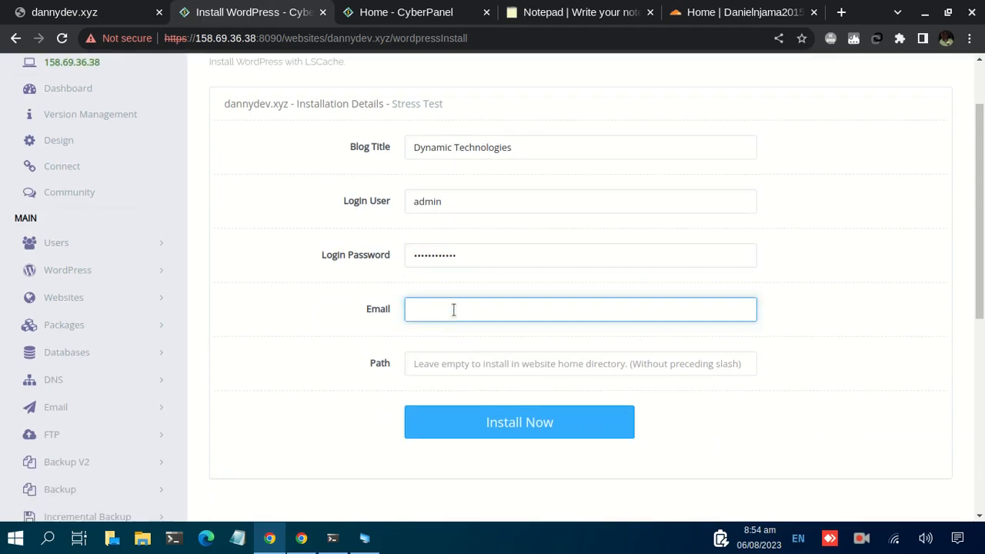
scroll(454, 315, "down", 1)
left_click(461, 277)
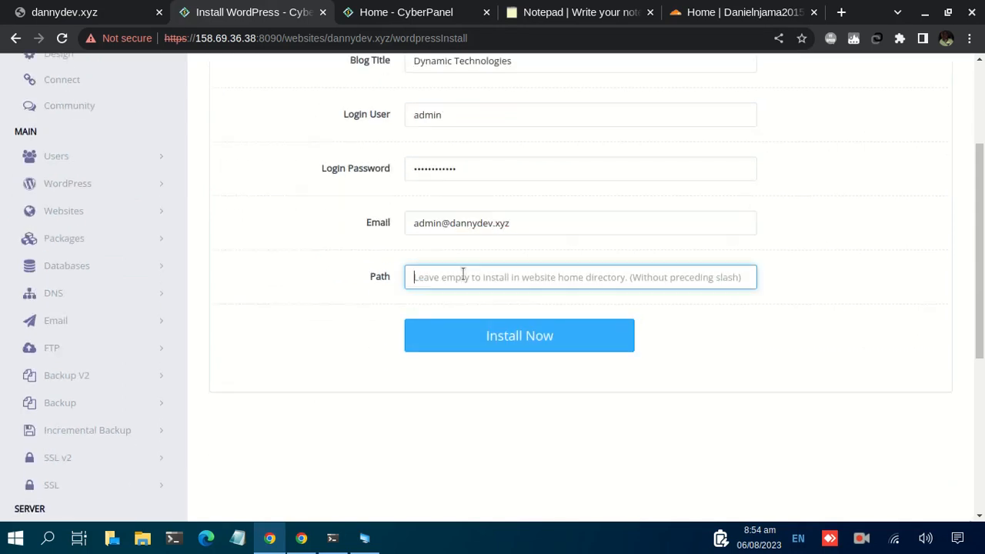
left_click(97, 14)
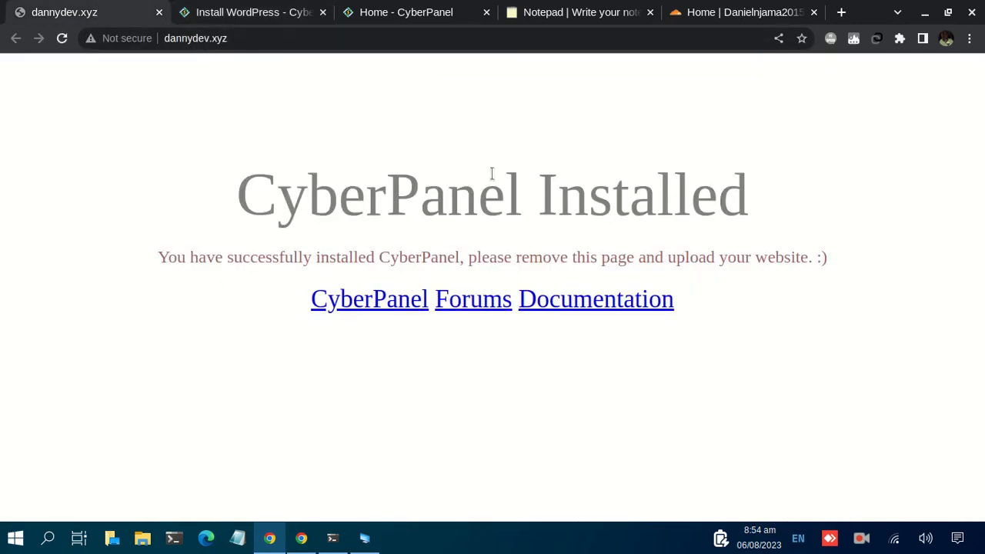
left_click(265, 12)
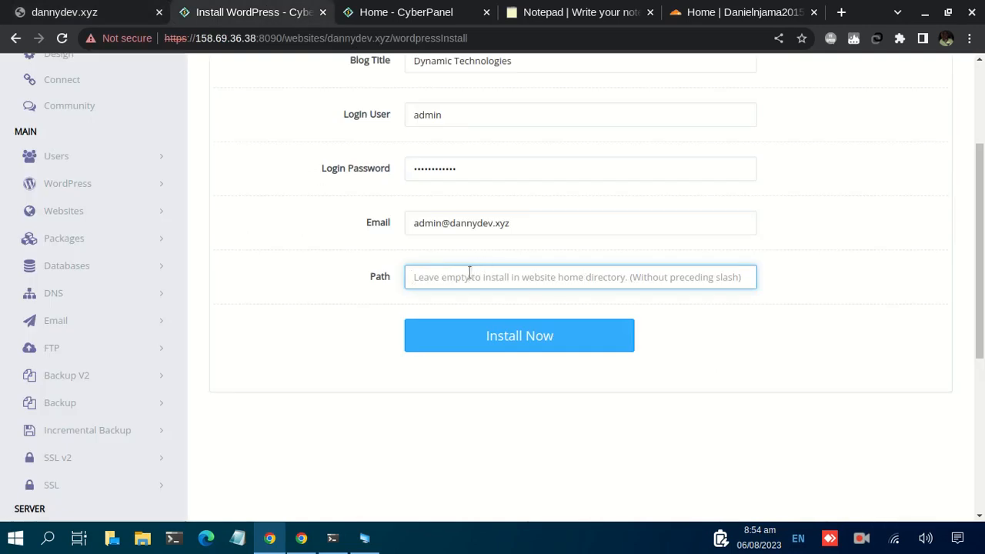
left_click(119, 8)
left_click(248, 37)
left_click(299, 39)
type("/wp")
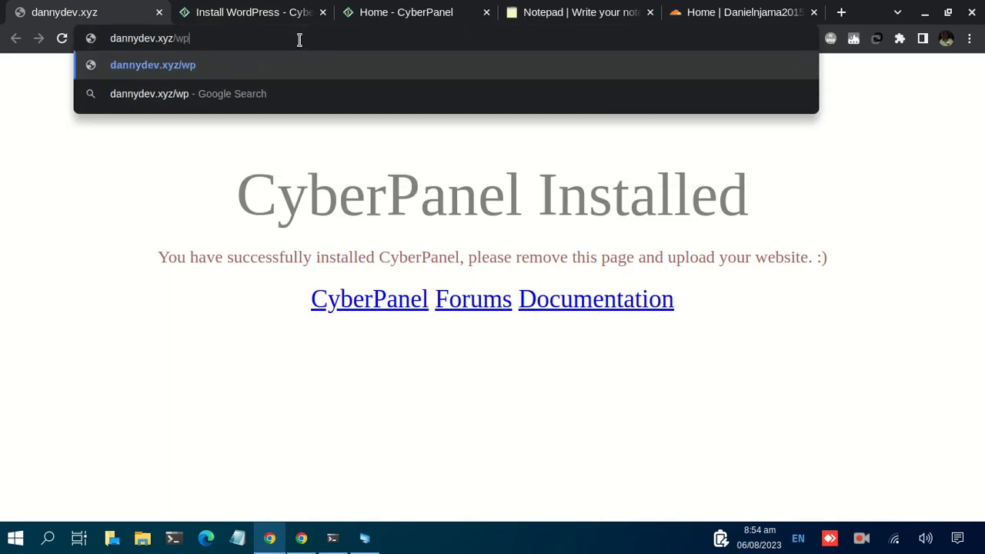
left_click(215, 10)
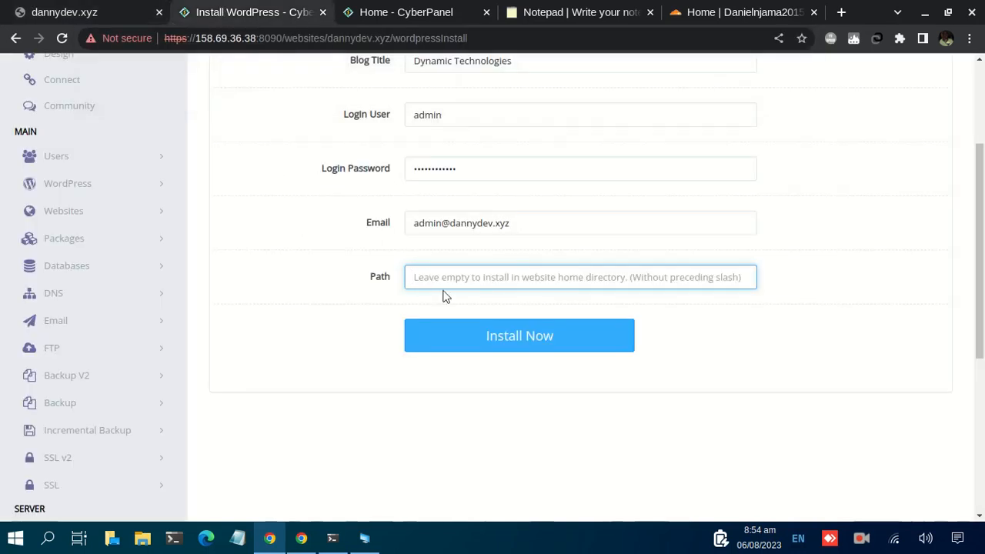
left_click(70, 10)
key("BackSpace")
key("BackSpace")
key("BackSpace")
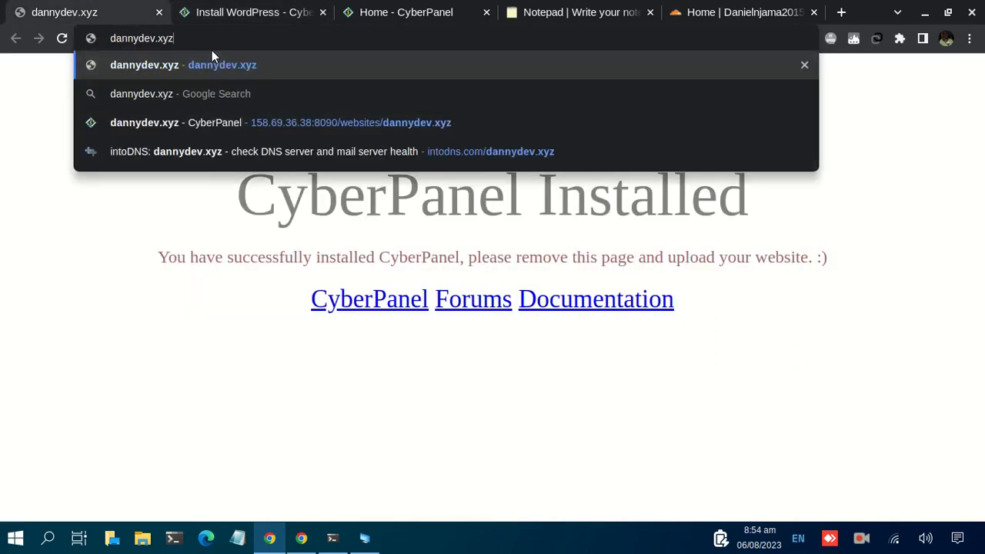
Return to the WordPress installation form and install WordPress in the home directory of dannydev.xyz
left_click(235, 12)
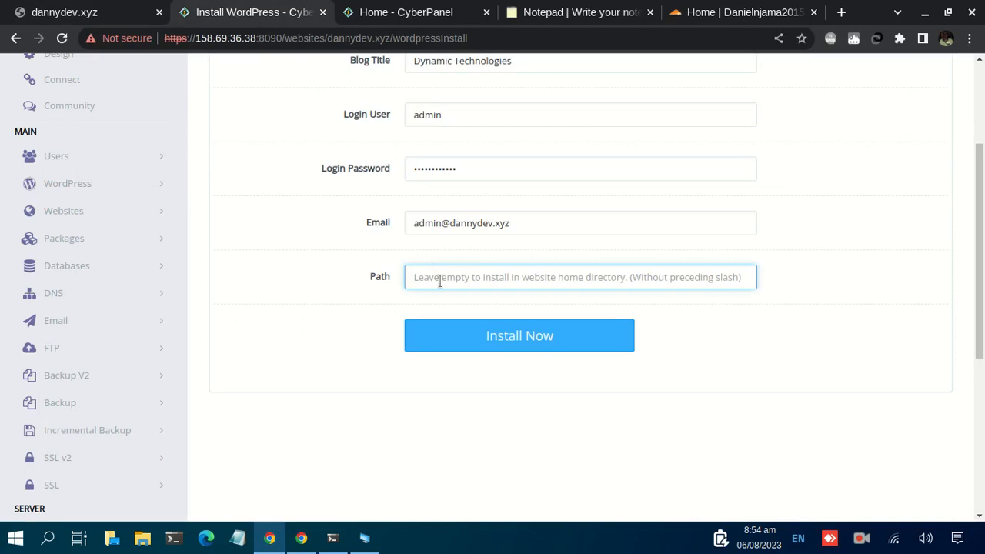
left_click(537, 339)
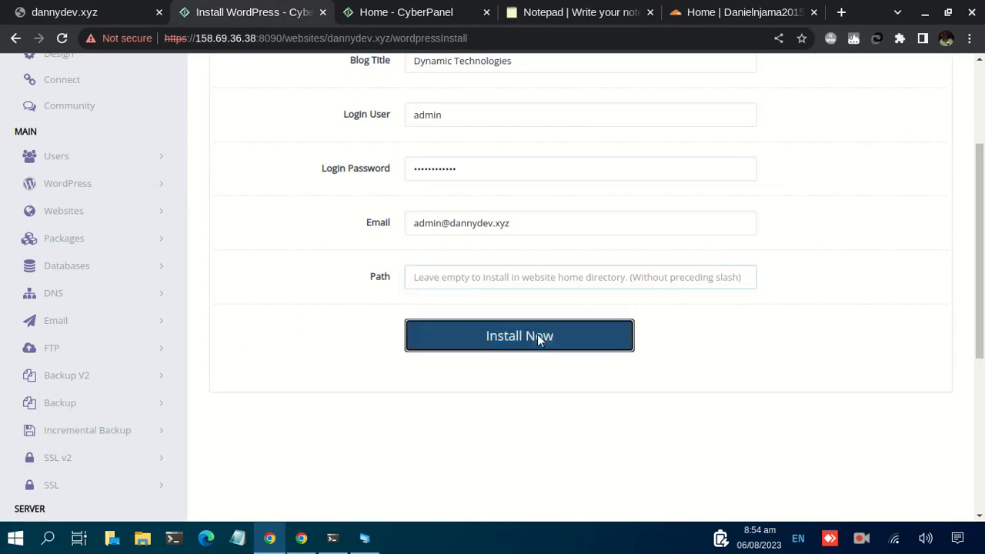
scroll(380, 301, "up", 3)
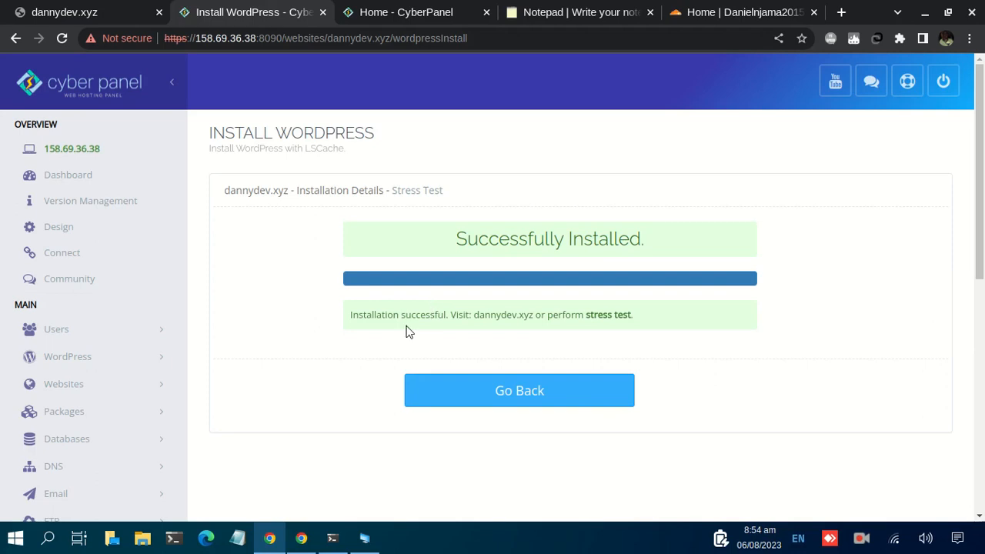
Reload dannydev.xyz and look over the newly installed WordPress site
left_click(77, 13)
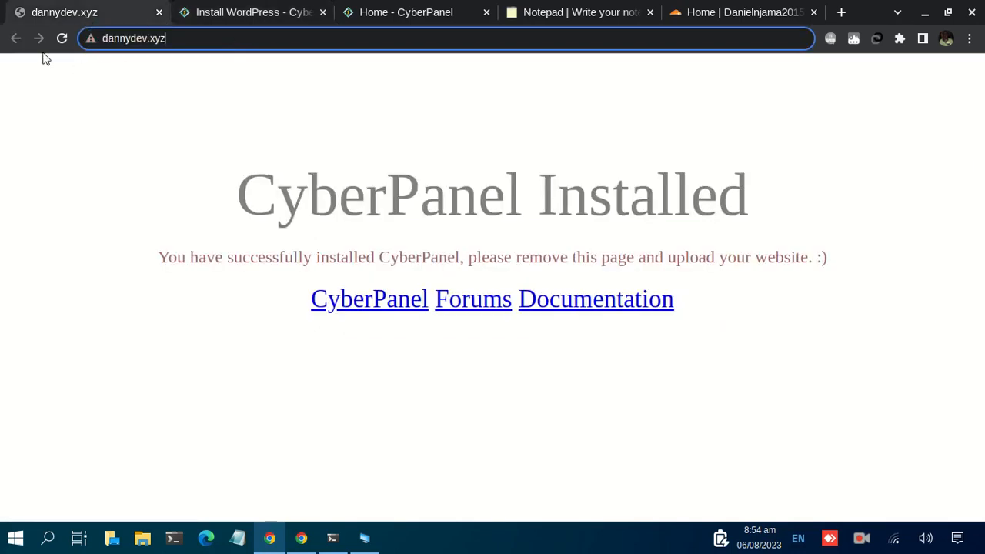
left_click(62, 38)
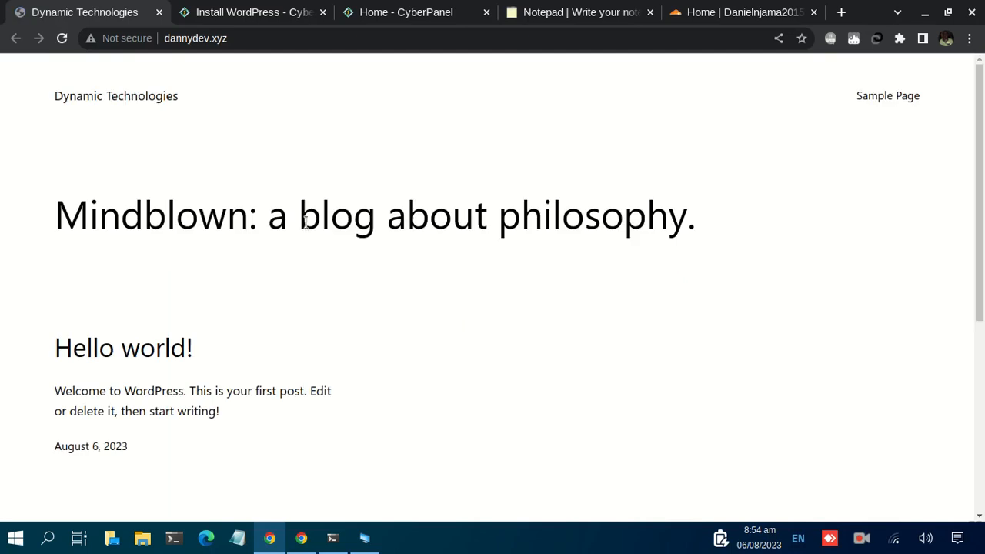
scroll(200, 216, "down", 5)
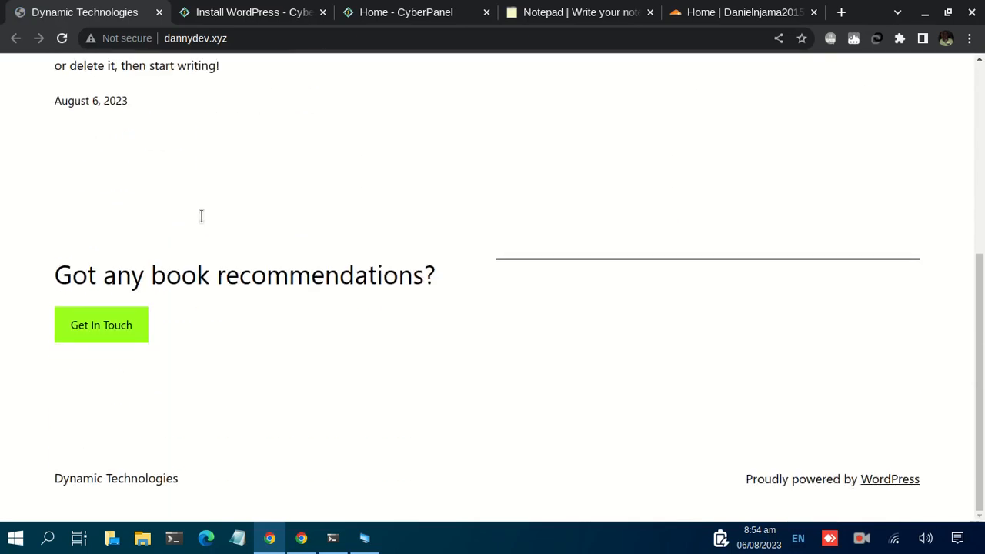
scroll(201, 216, "up", 5)
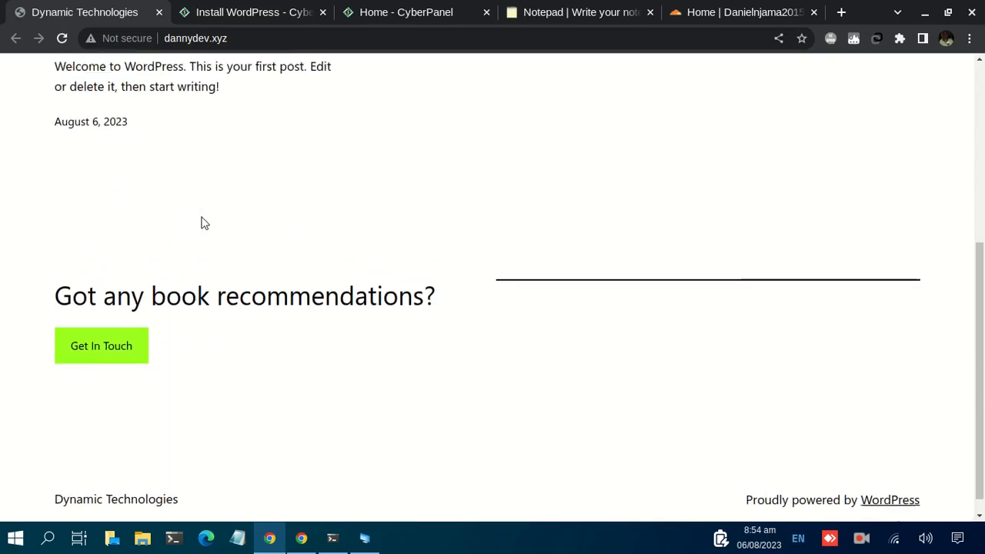
Open the WordPress administration login page at dannydev.xyz/wp-admin
left_click(321, 40)
left_click(345, 36)
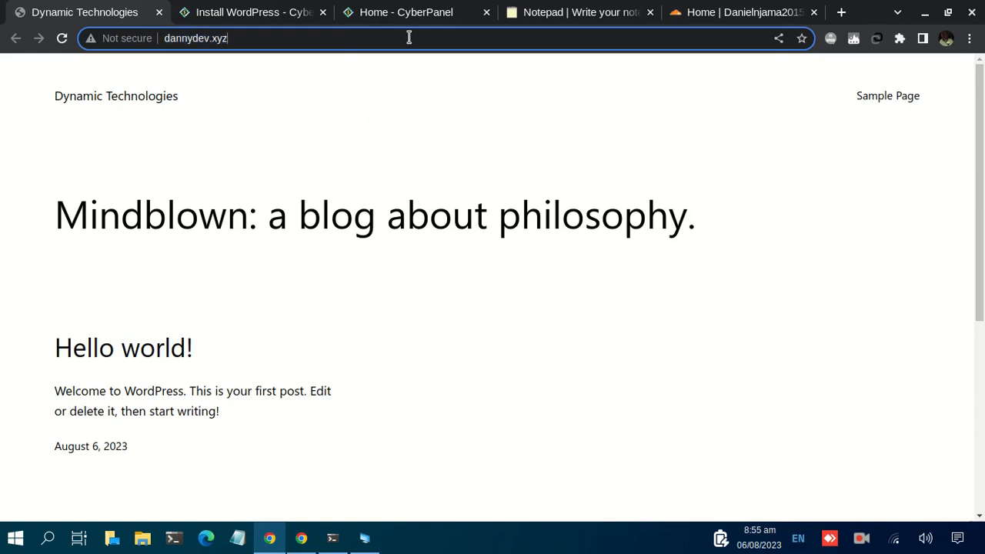
type("/wo")
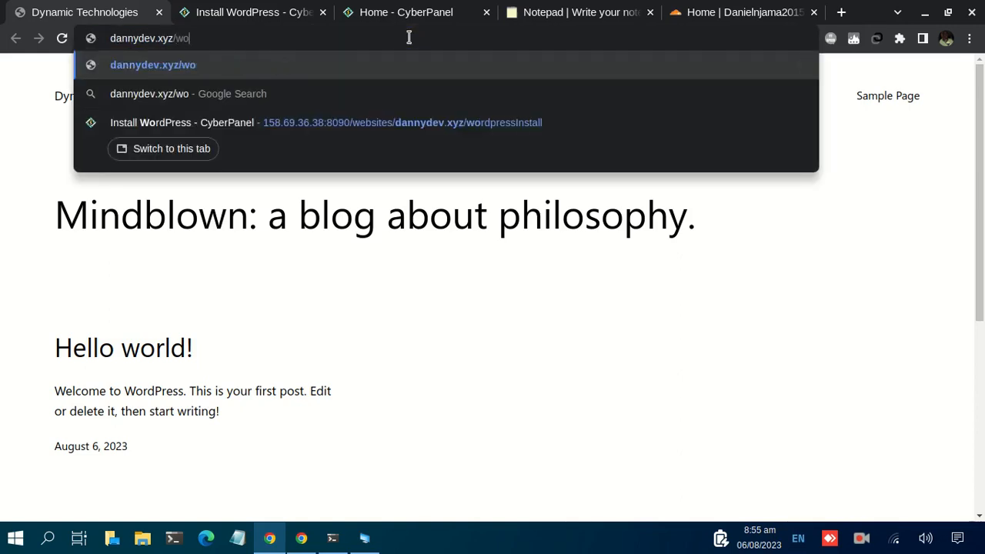
key("BackSpace")
type("p-admin")
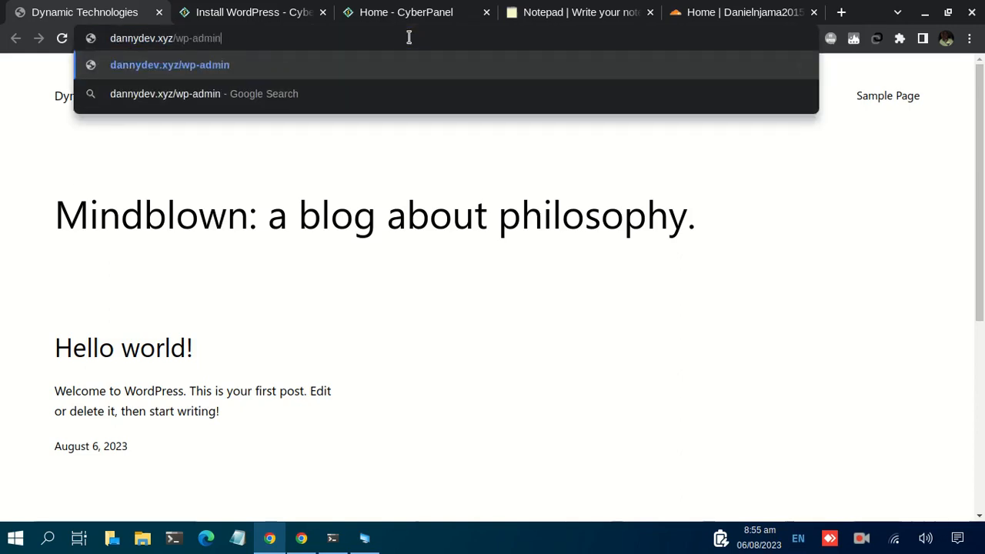
key("Return")
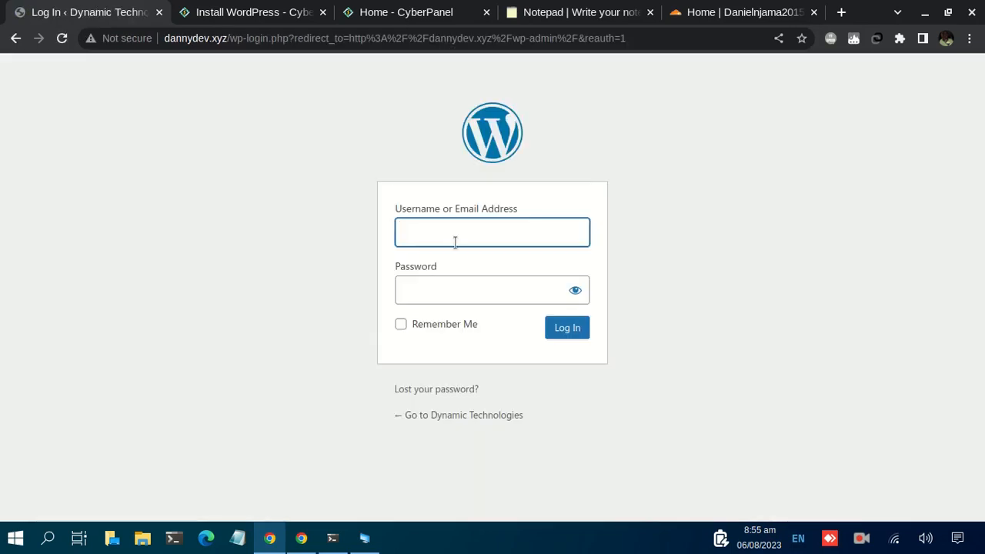
Log in to WordPress as admin with the account password
type("admin")
key("Tab")
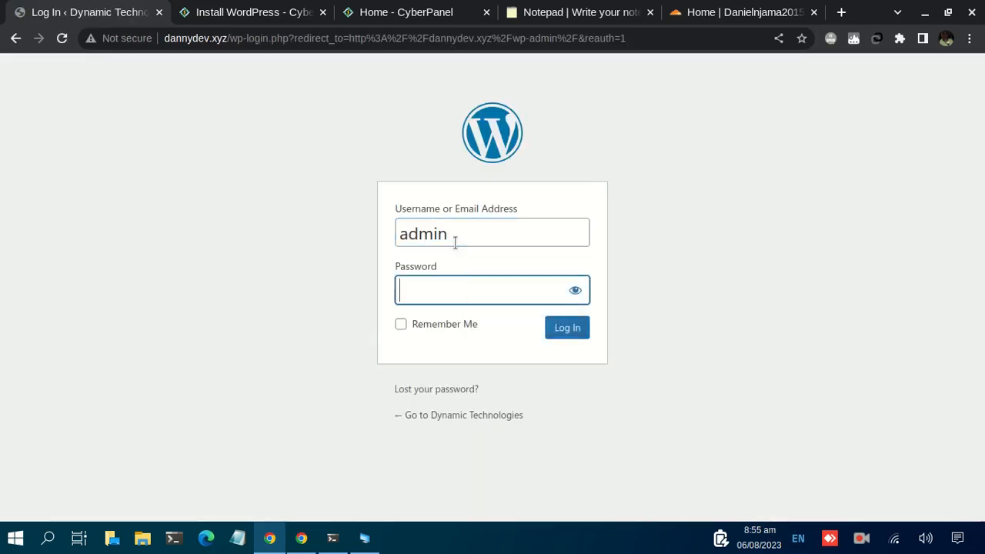
type("••")
left_click(552, 332)
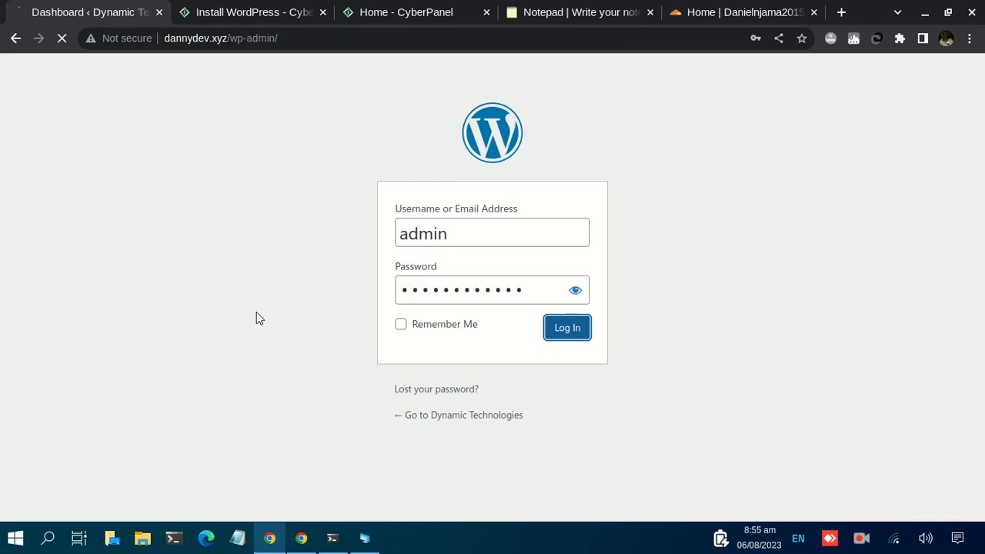
Choose never to save the login password in the browser and look over the WordPress dashboard
scroll(320, 279, "down", 3)
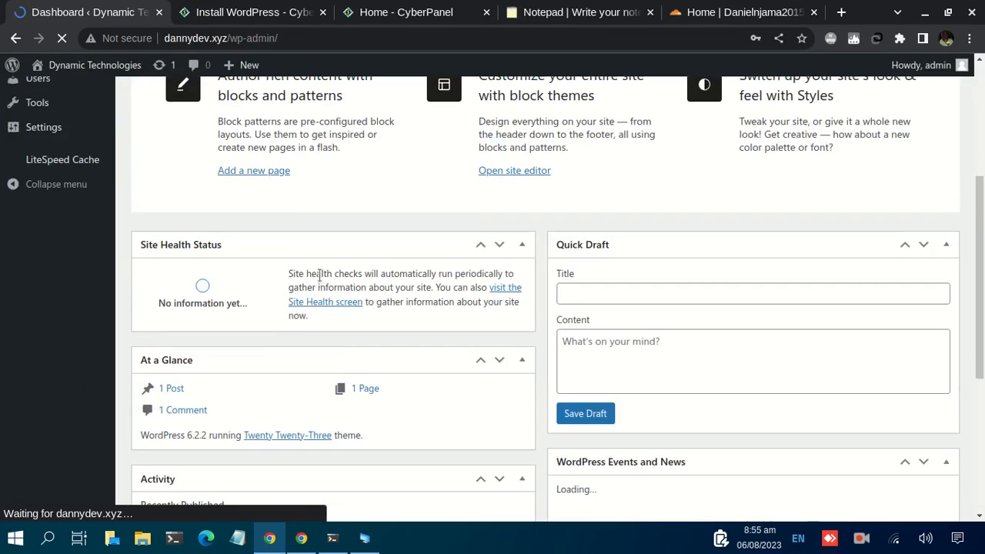
scroll(320, 276, "down", 2)
left_click(717, 250)
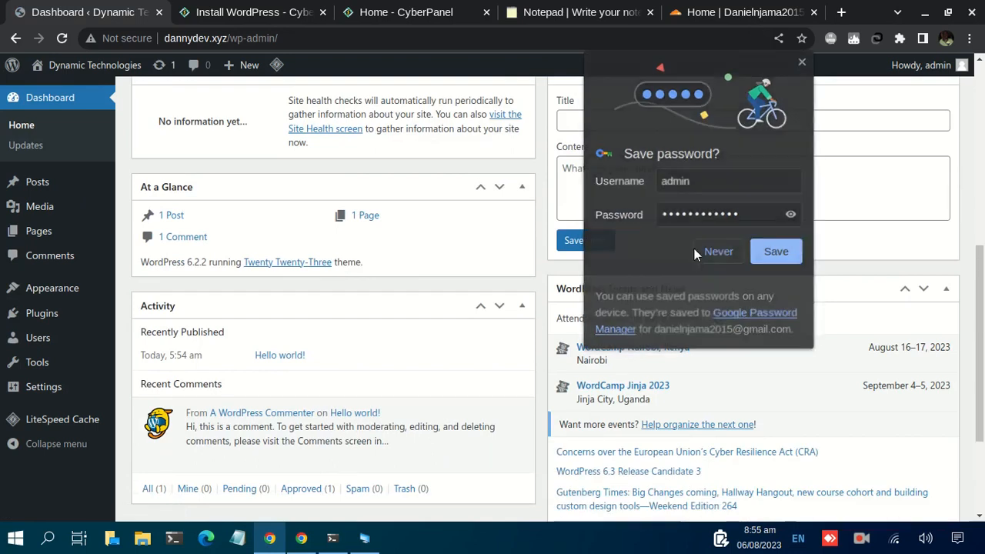
scroll(314, 255, "up", 3)
scroll(215, 226, "up", 2)
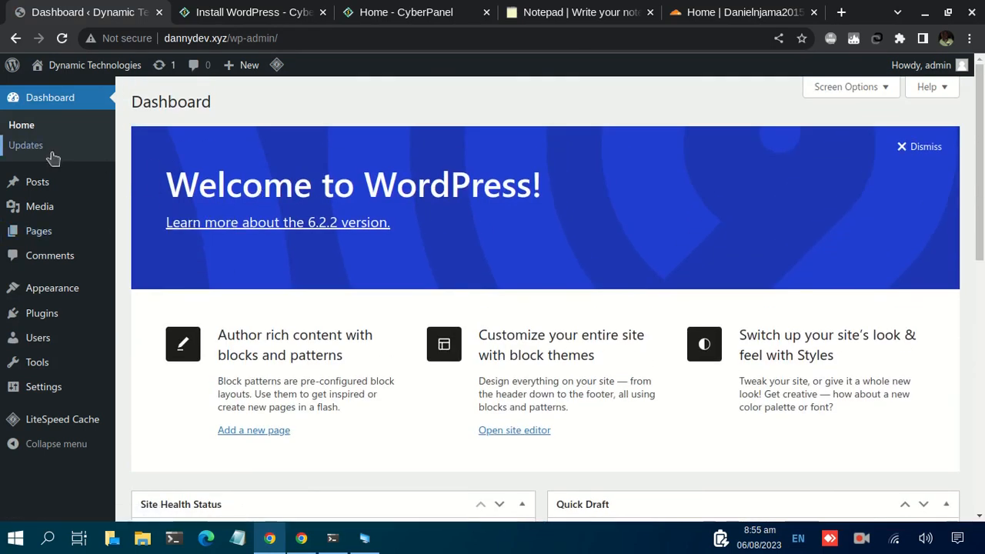
Switch to the other open CyberPanel home page
left_click(405, 16)
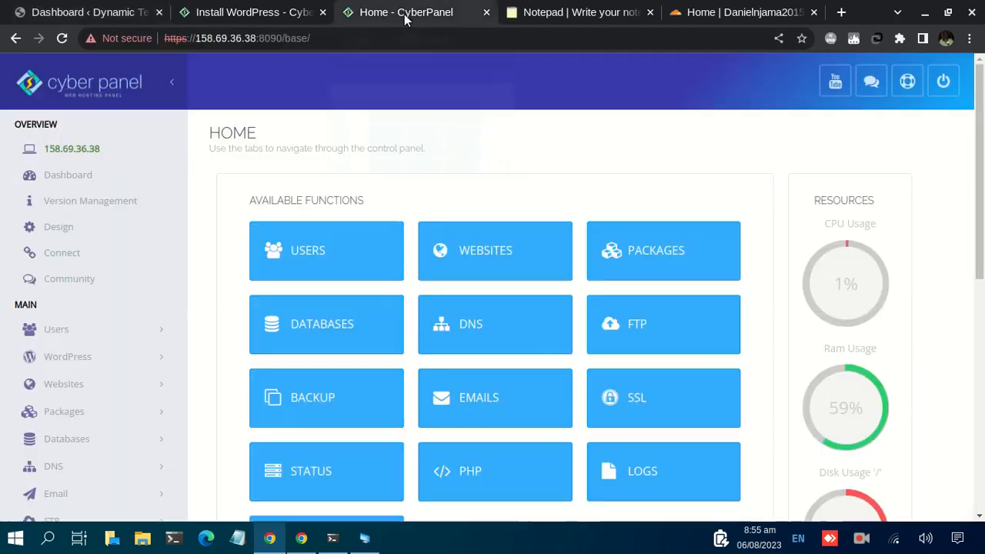